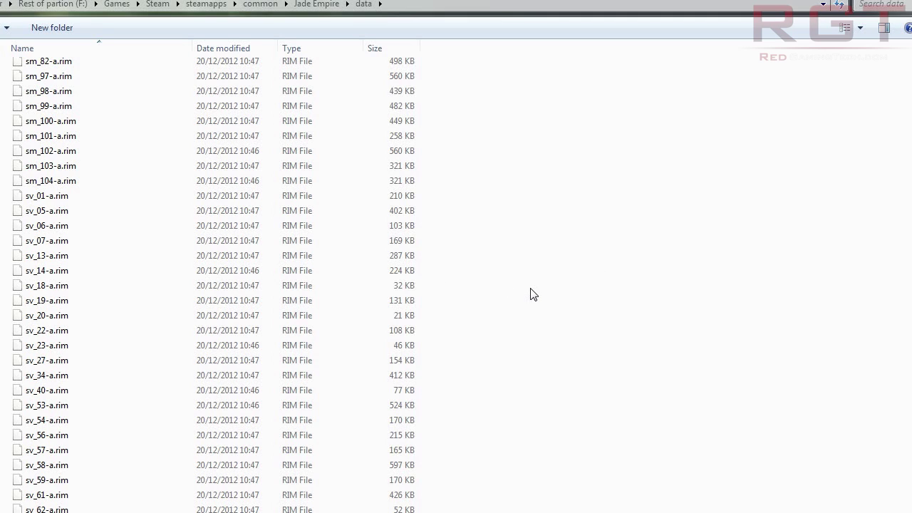
Return to the Jade Empire folder, reopen its data folder and locate SystemInformation.xml in the file list
scroll(530, 213, "down", 2)
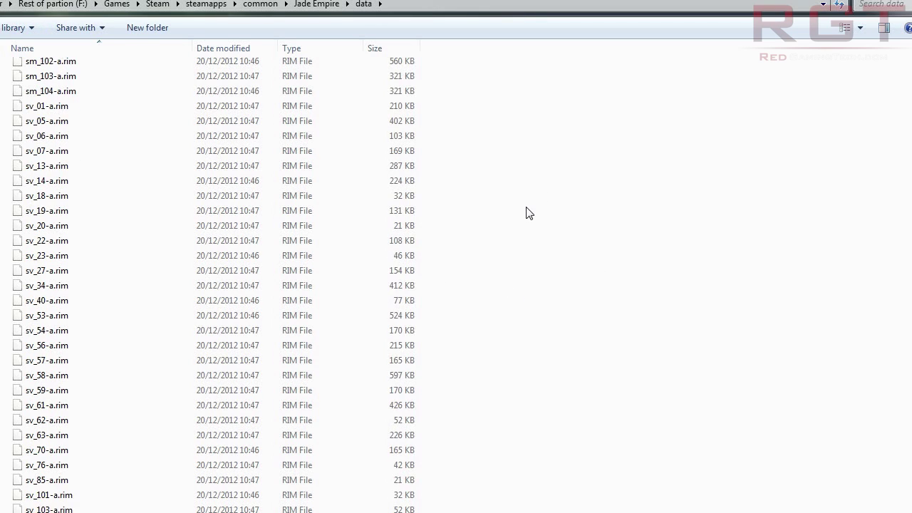
scroll(524, 218, "down", 1)
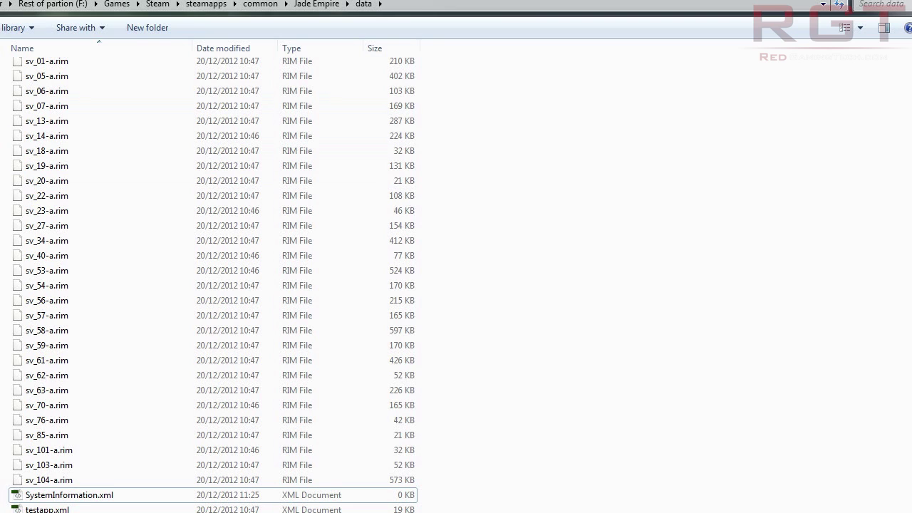
key("BackSpace")
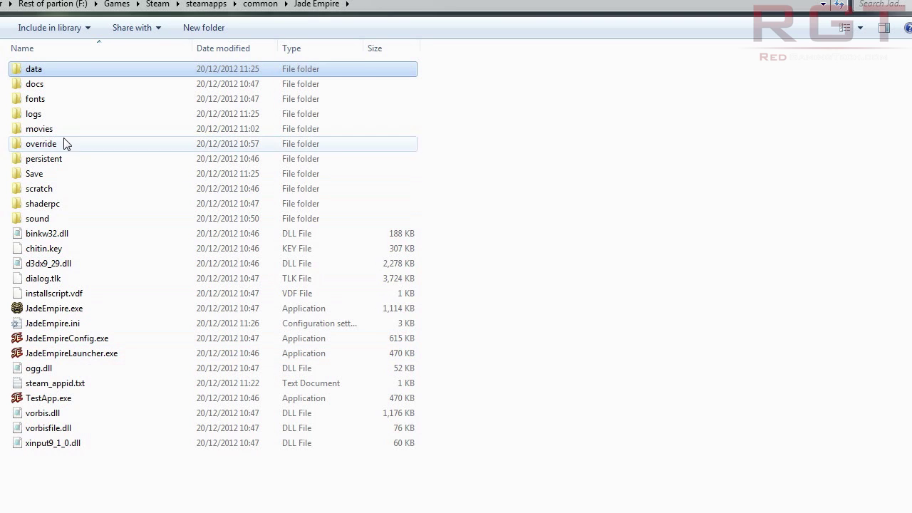
key("Return")
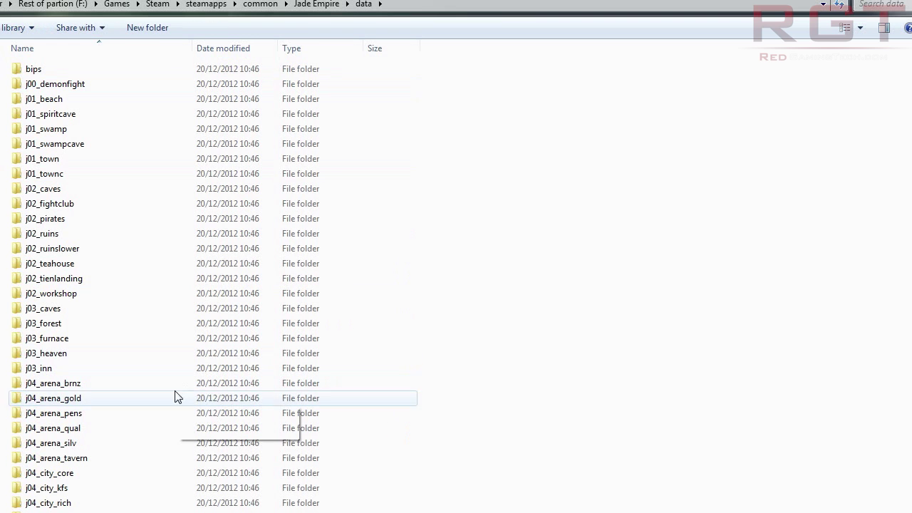
scroll(214, 402, "down", 9)
scroll(267, 406, "down", 20)
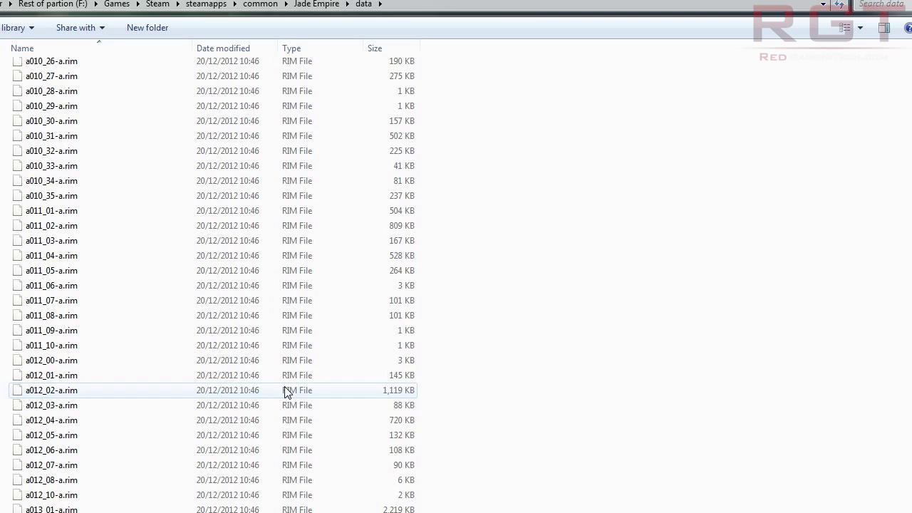
scroll(217, 416, "down", 20)
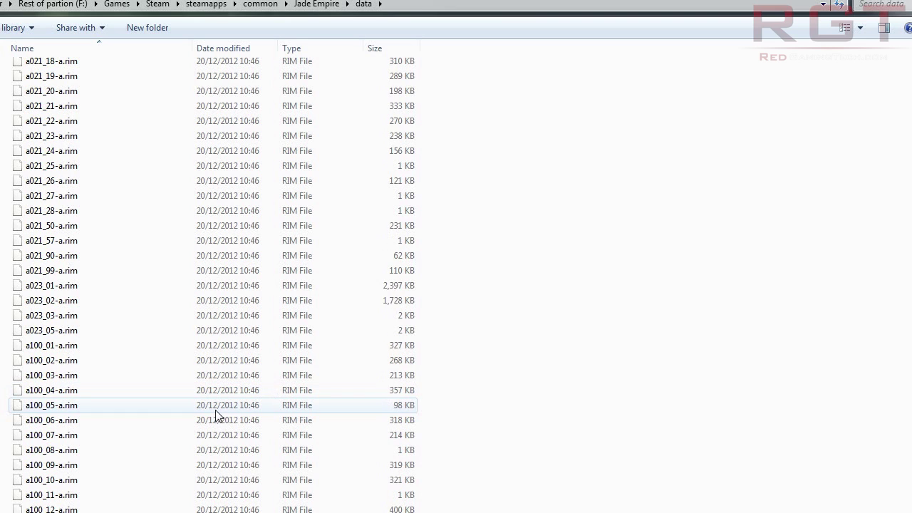
scroll(213, 285, "down", 20)
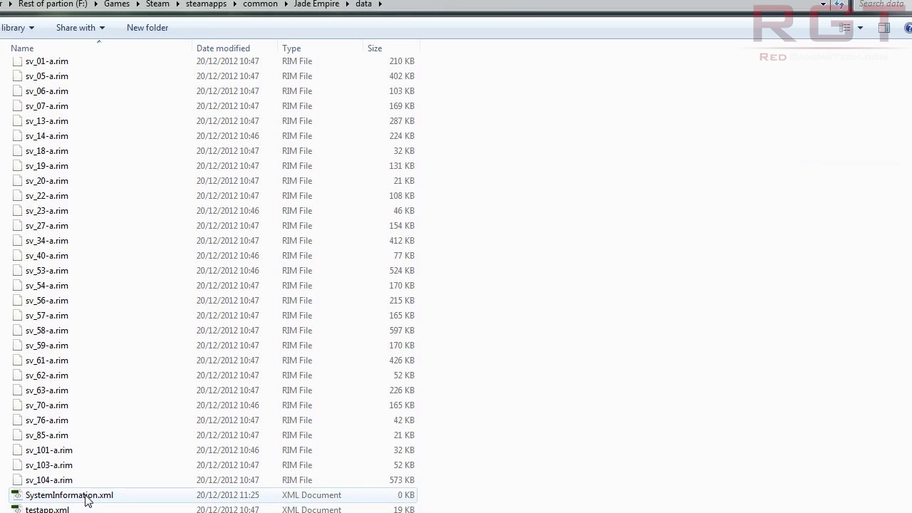
left_click(63, 495)
scroll(89, 490, "up", 1)
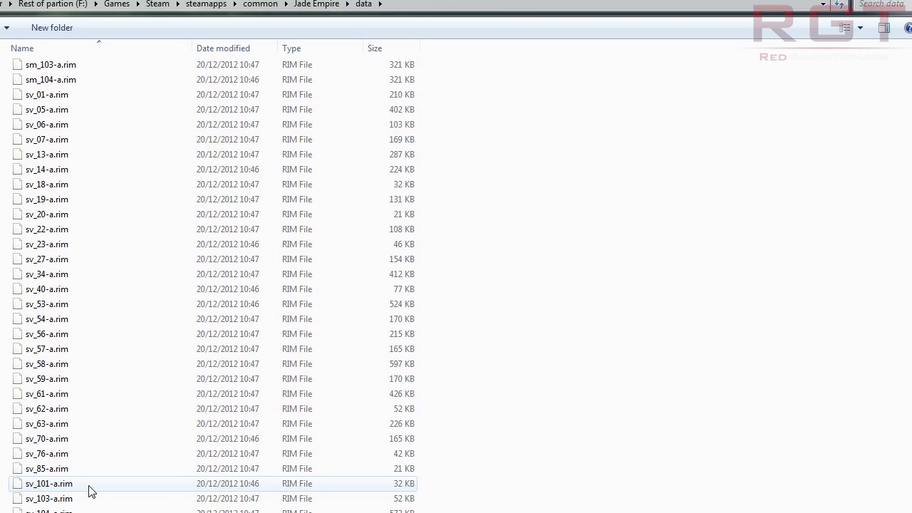
scroll(90, 472, "down", 1)
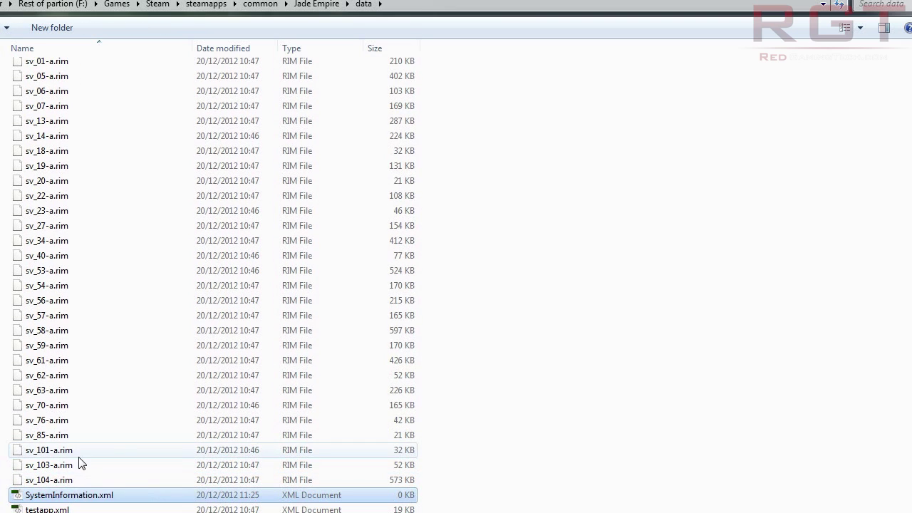
right_click(77, 496)
left_click(120, 461)
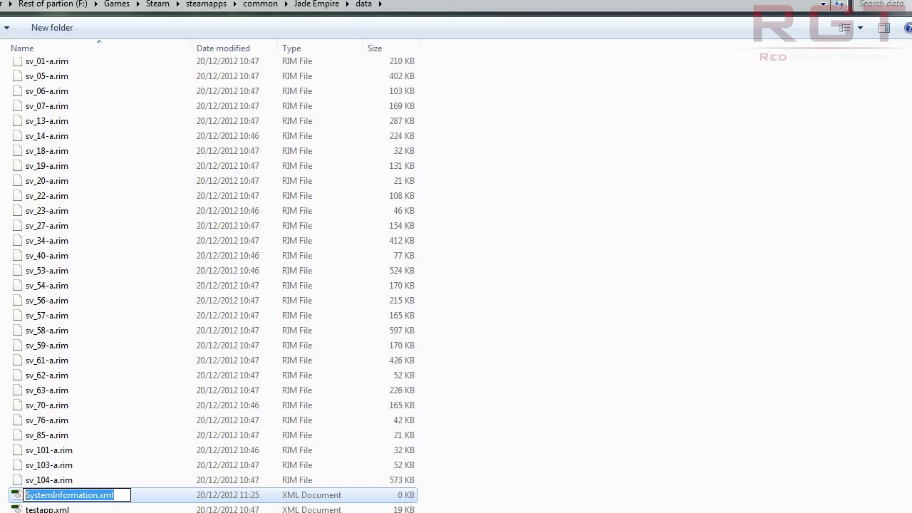
left_click(574, 416)
Delete SystemInformation.xml from the data folder
left_click(61, 497)
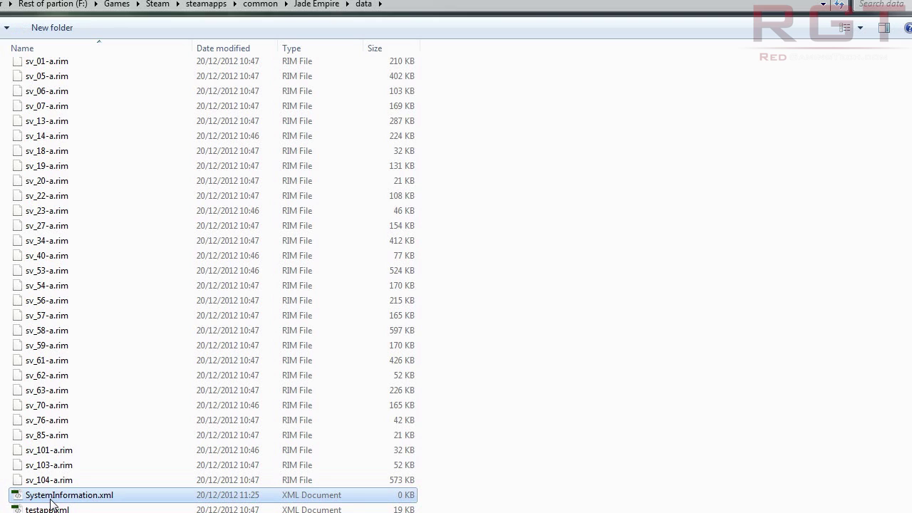
key("Delete")
key("Return")
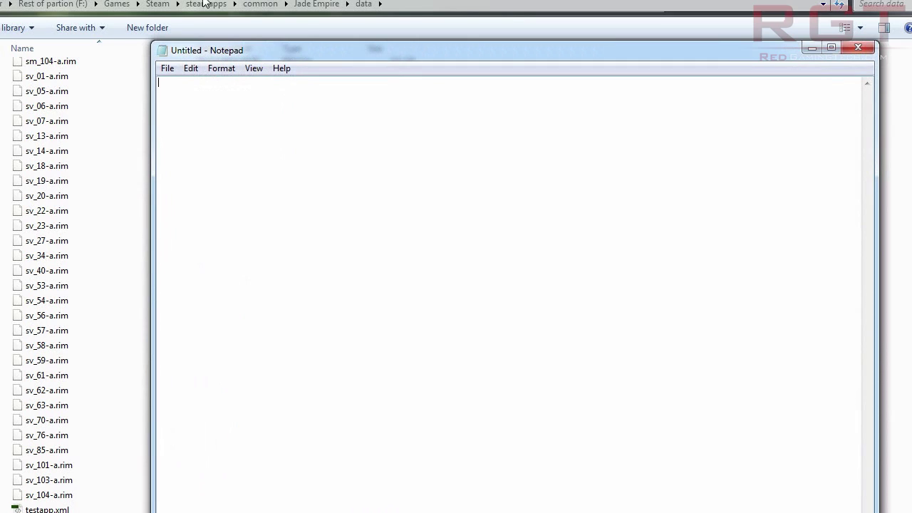
In Notepad, save the blank document in the Jade Empire data folder as SystemInformation.xml with the All Files type and ANSI encoding
left_click_drag(294, 52, 219, 26)
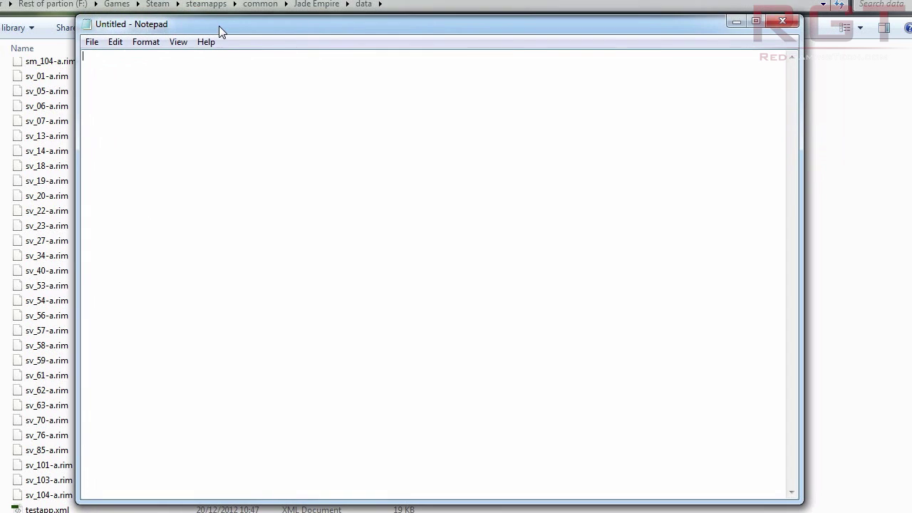
left_click(91, 43)
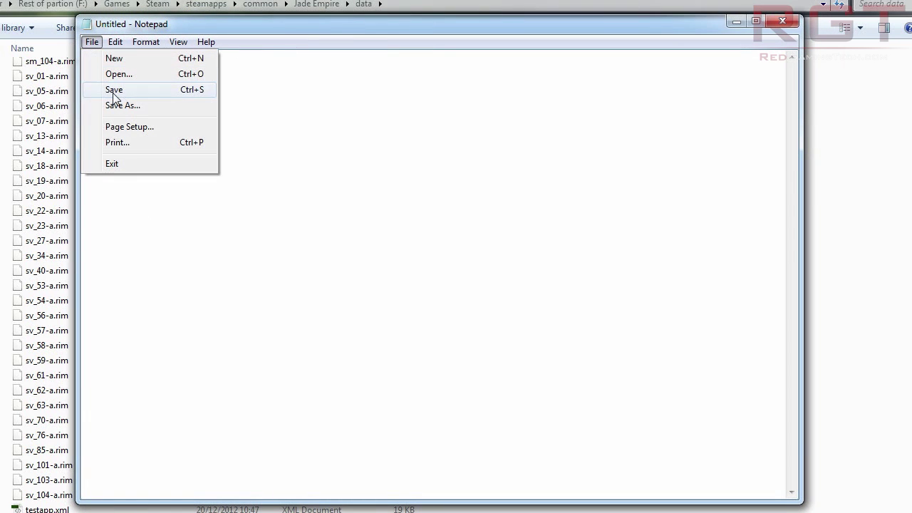
left_click(118, 106)
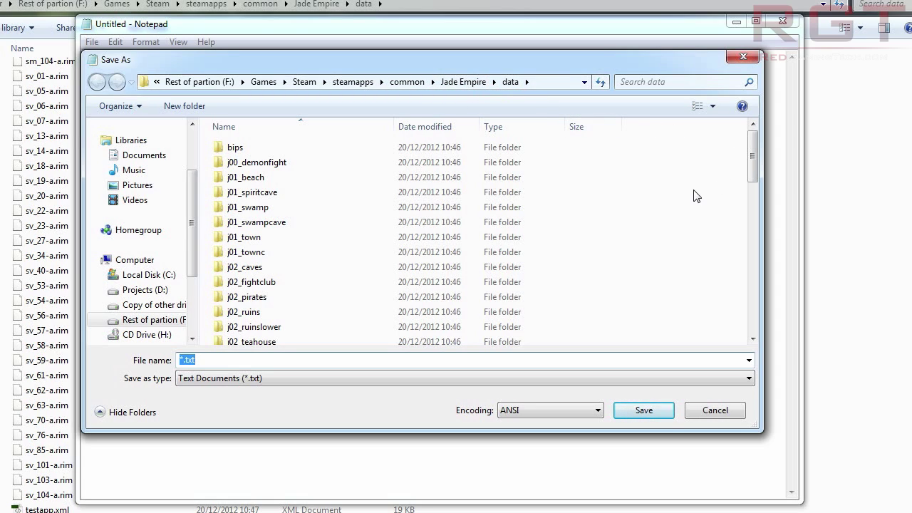
type("SystemInformation.xml")
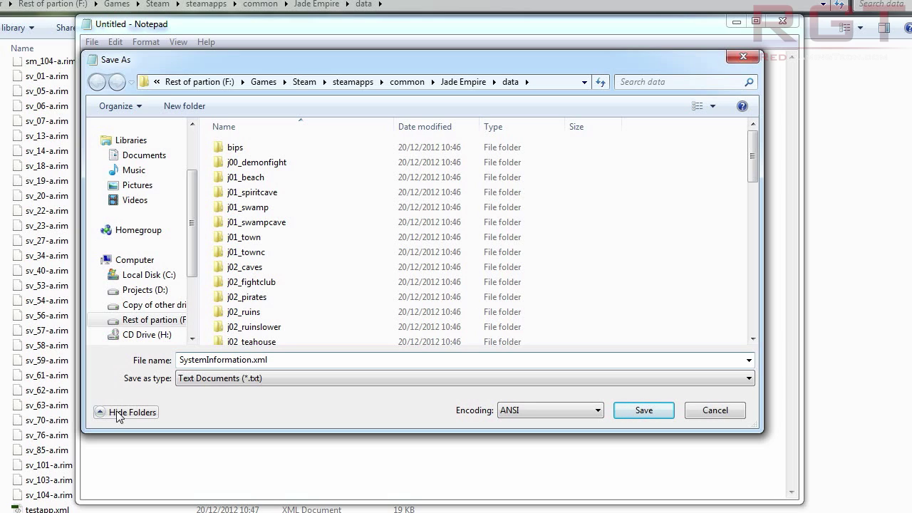
left_click(705, 378)
left_click(189, 404)
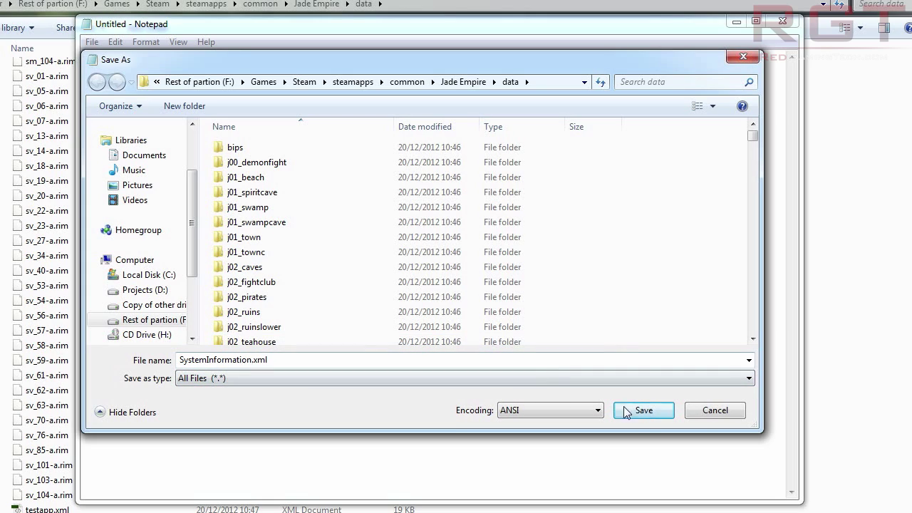
left_click(643, 418)
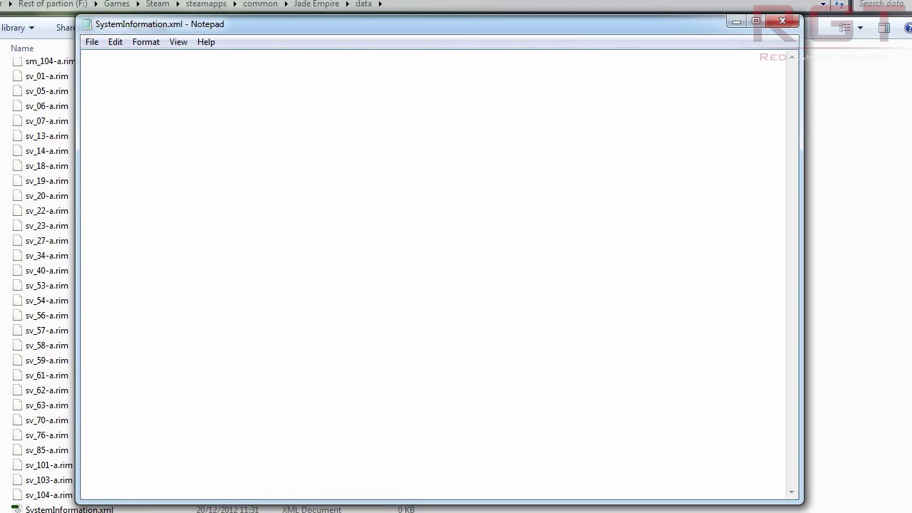
Close Notepad and select the new SystemInformation.xml in the data folder
left_click(790, 26)
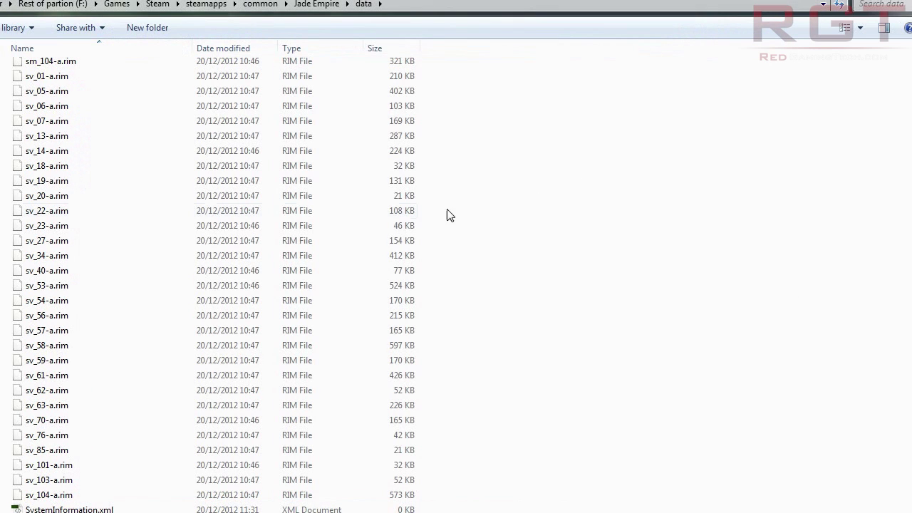
key("End")
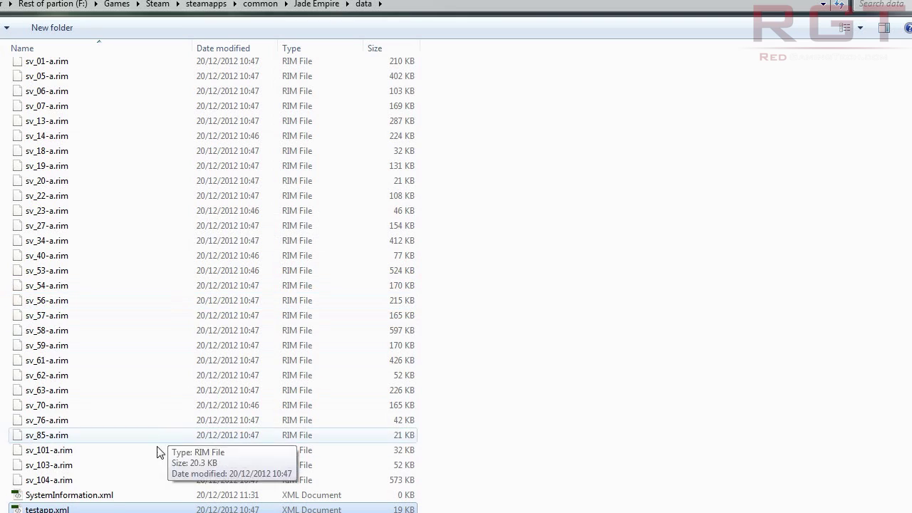
left_click(109, 495)
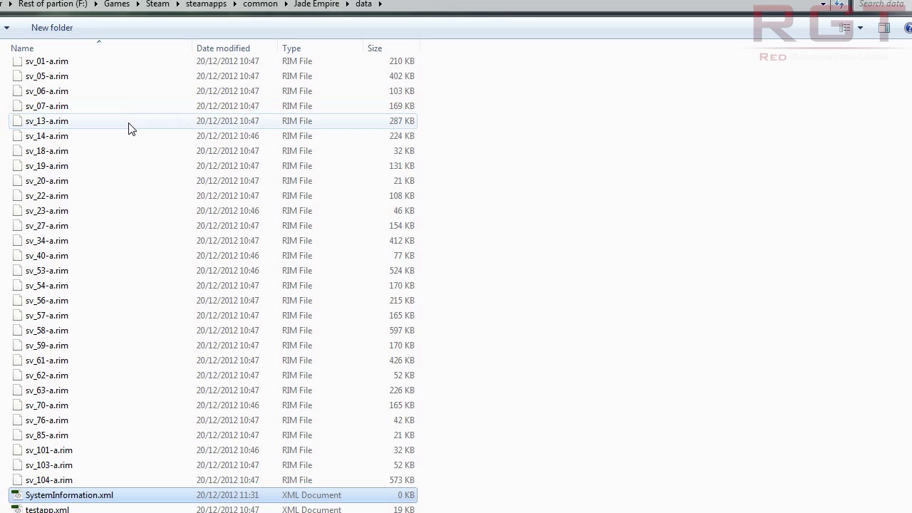
left_click(101, 142)
scroll(130, 191, "up", 3)
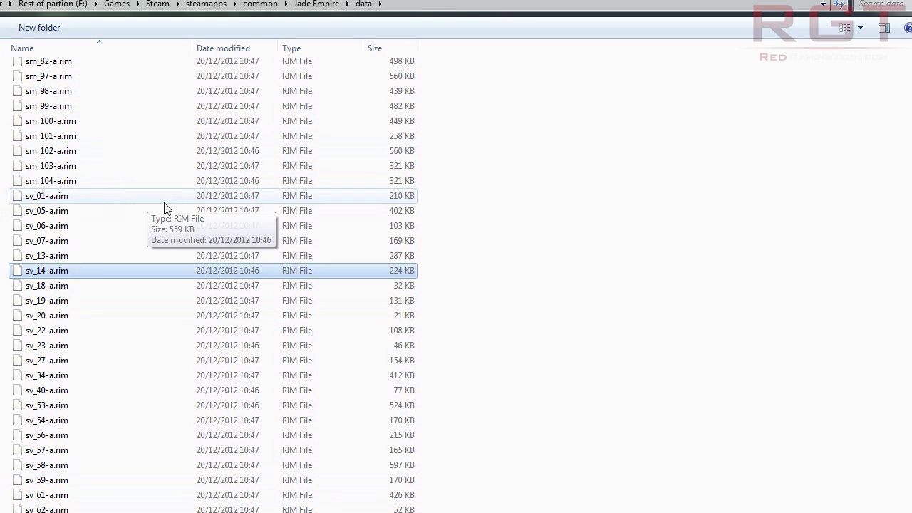
scroll(164, 206, "down", 3)
scroll(175, 208, "up", 8)
scroll(182, 204, "down", 8)
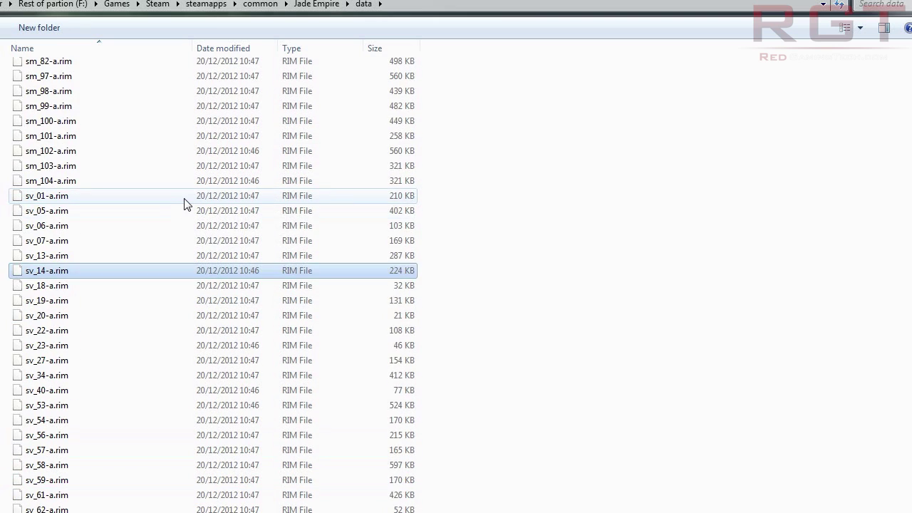